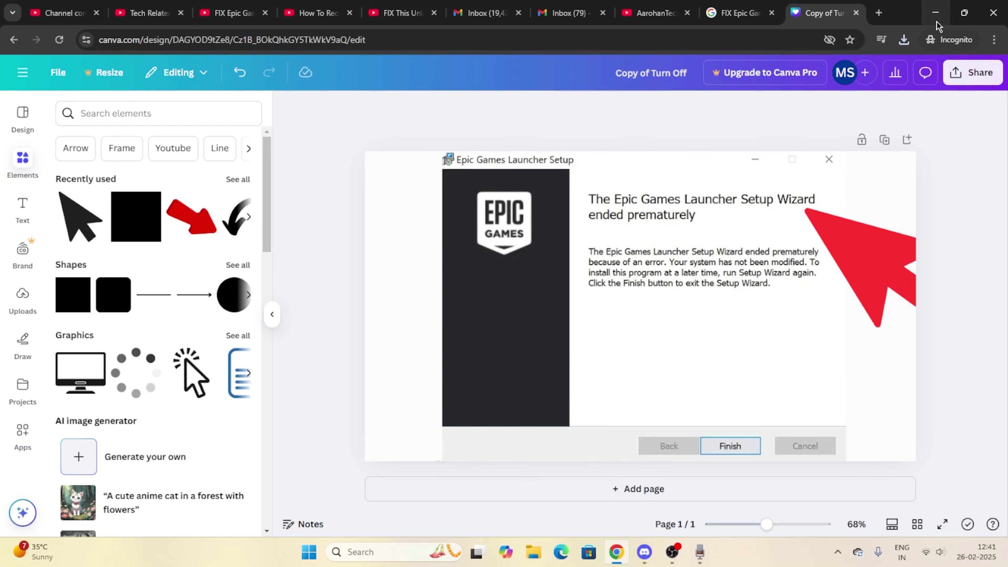
# Minimize the browser, switch to Task Manager and end the EpicGamesLauncher background process.
pyautogui.click(935, 12)
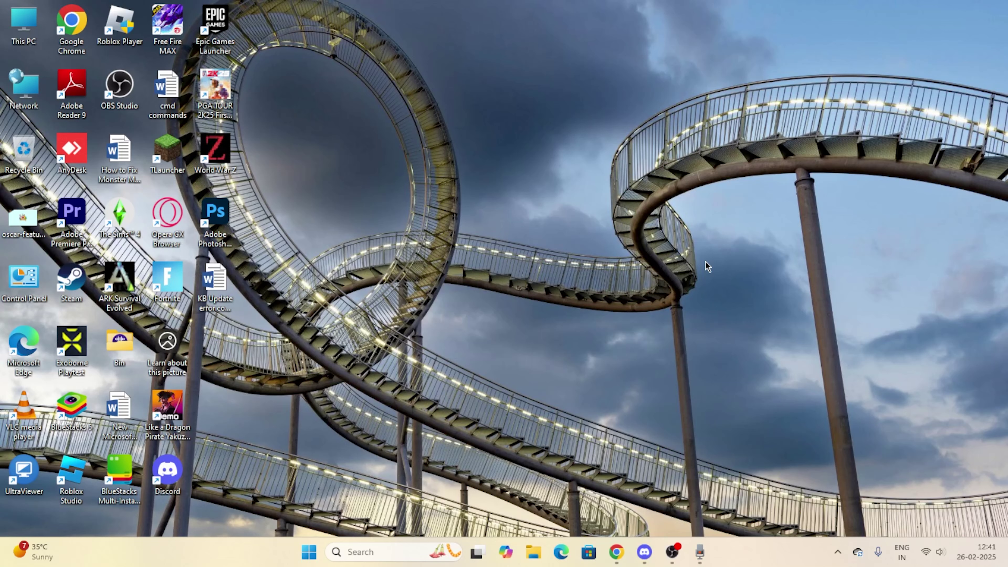
pyautogui.rightClick(305, 554)
pyautogui.click(313, 395)
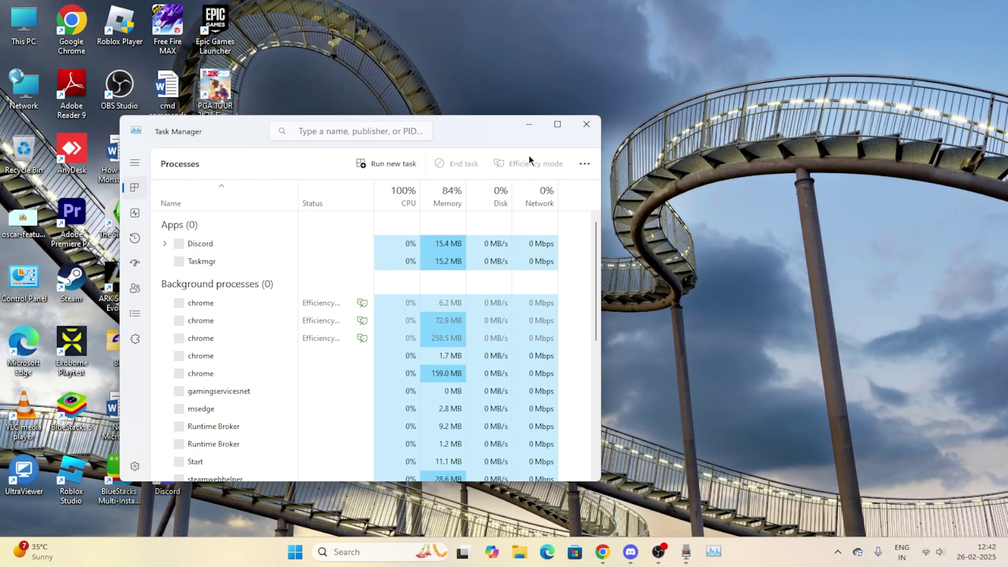
pyautogui.click(557, 125)
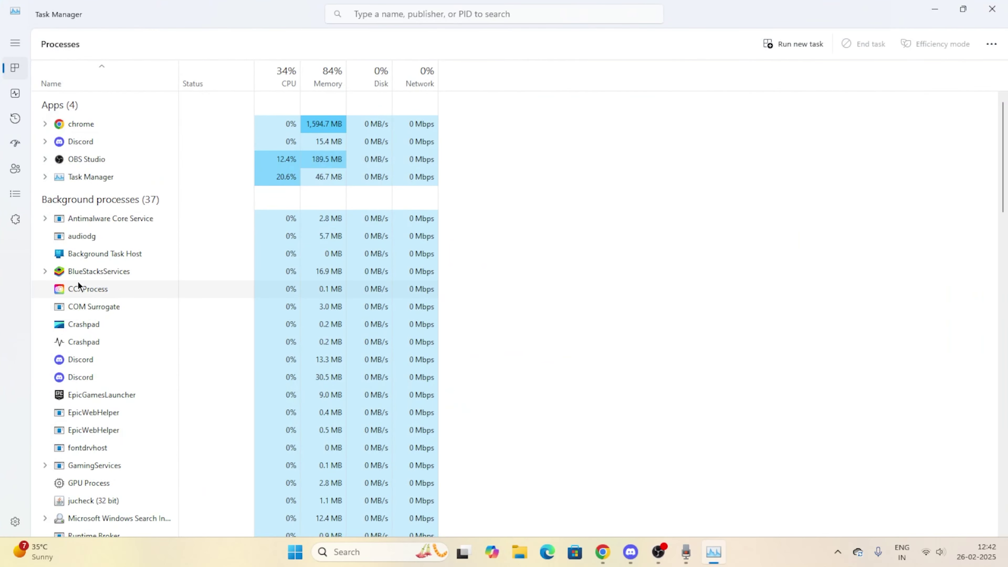
pyautogui.scroll(-2, 583, 272)
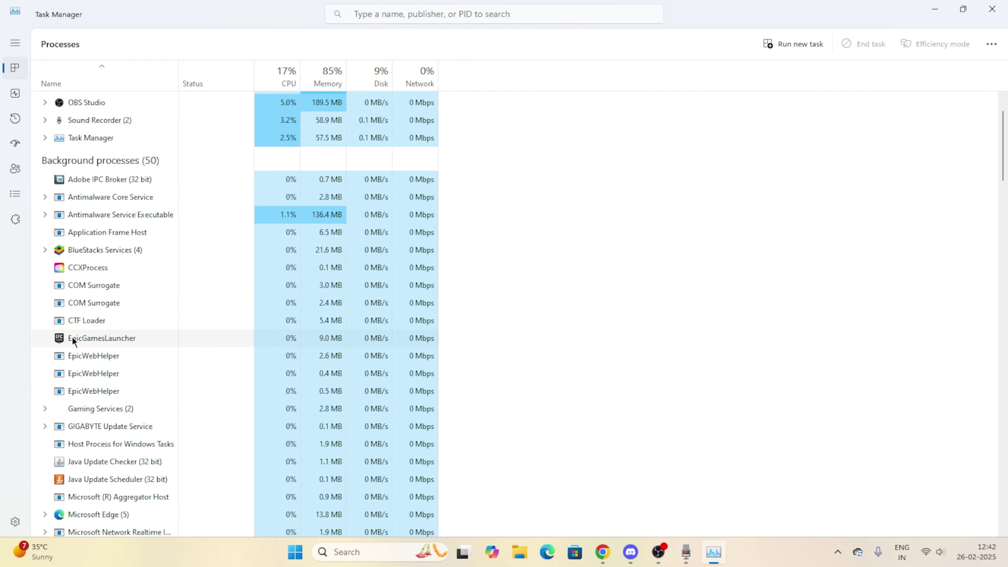
pyautogui.rightClick(62, 340)
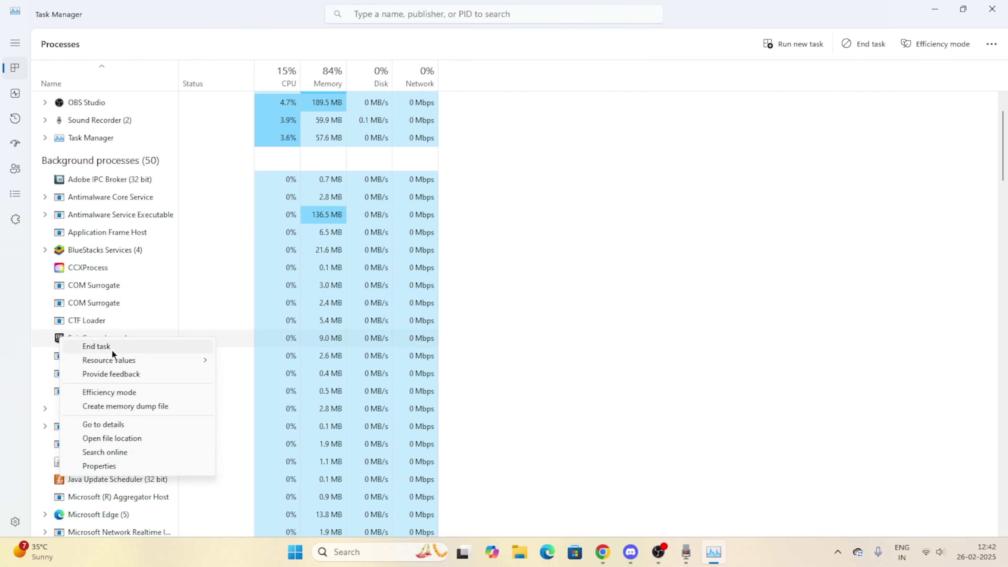
pyautogui.click(87, 349)
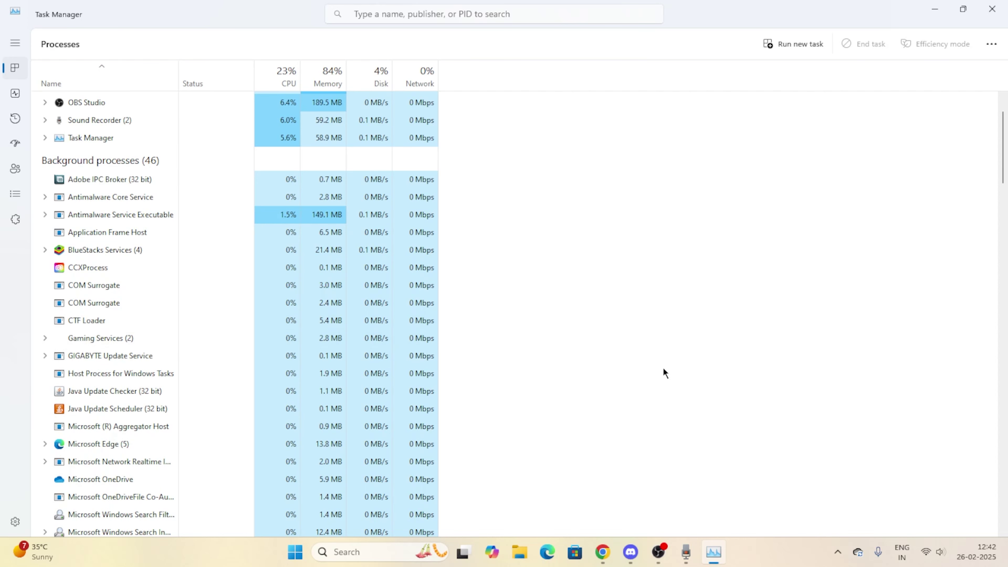
# Search the running processes for "epic", then clear the search and close Task Manager.
pyautogui.scroll(2, 663, 368)
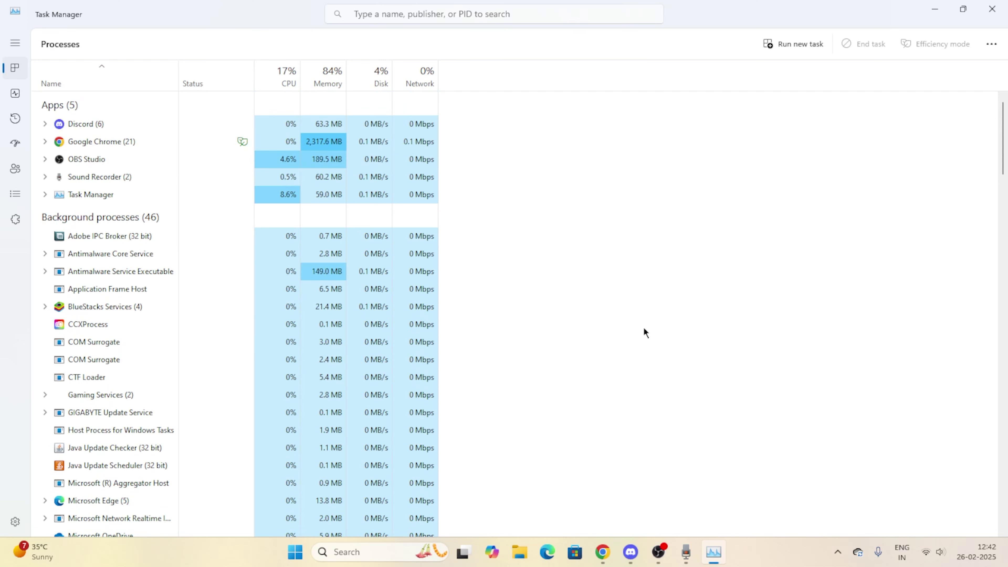
pyautogui.click(394, 18)
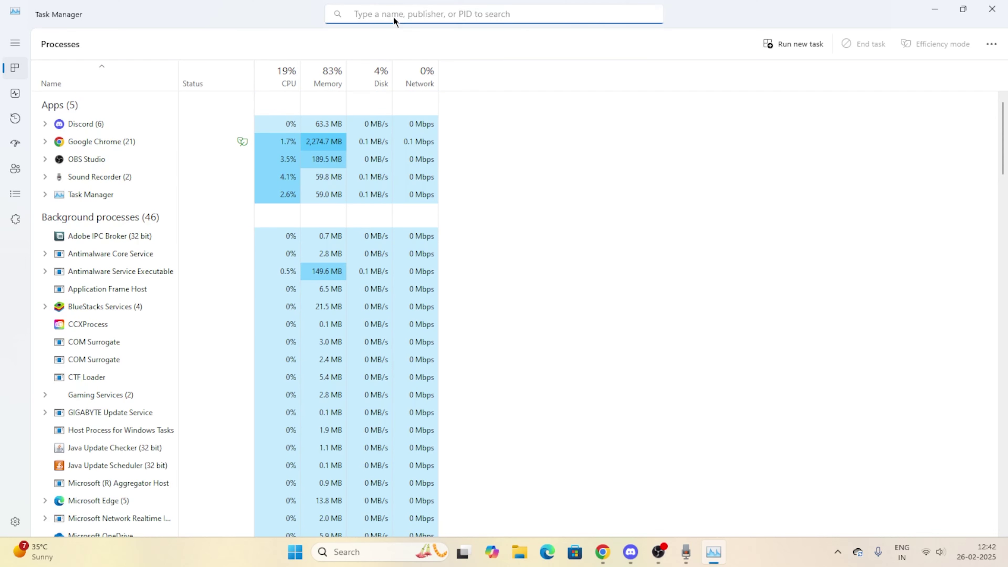
pyautogui.write('epic')
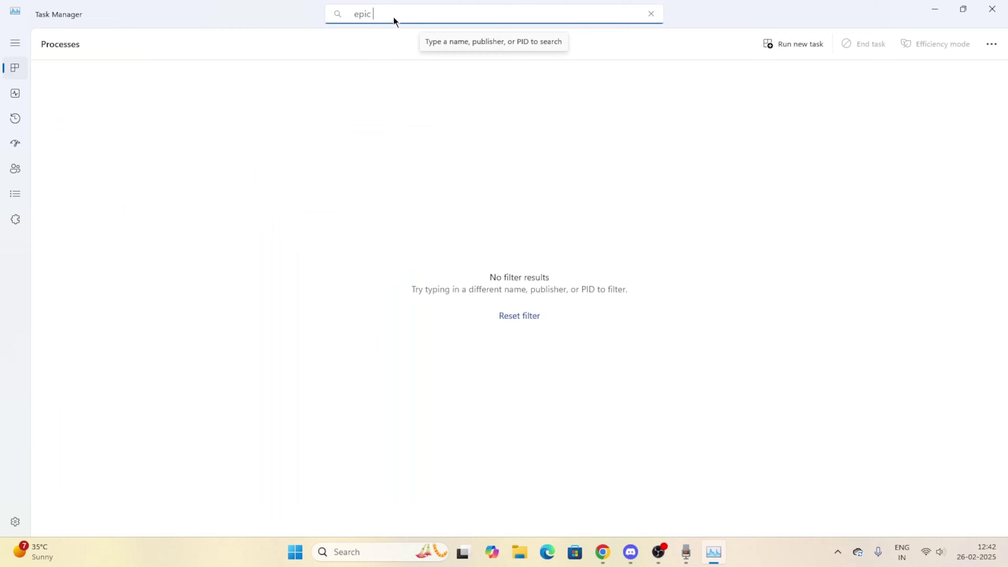
pyautogui.click(651, 13)
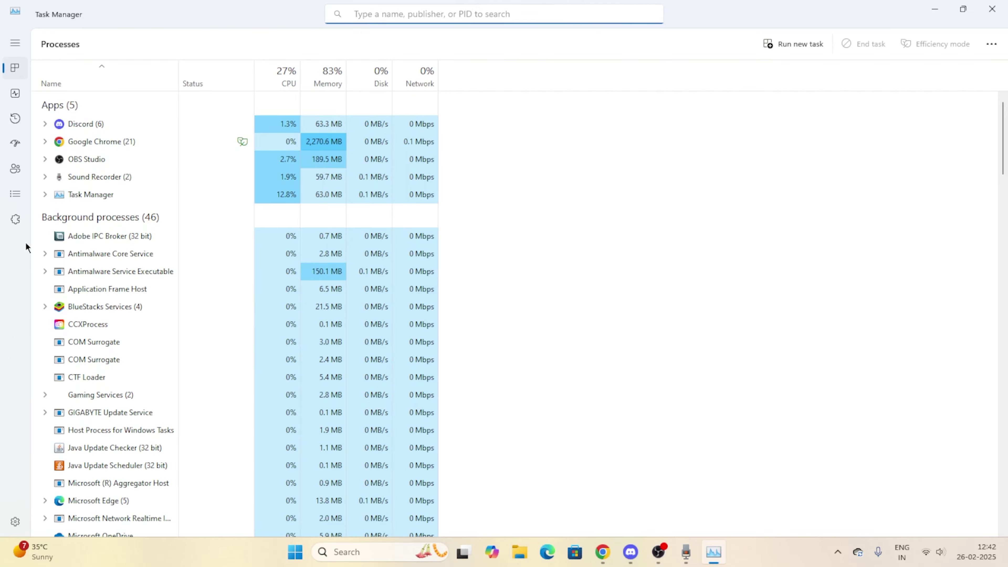
pyautogui.click(992, 9)
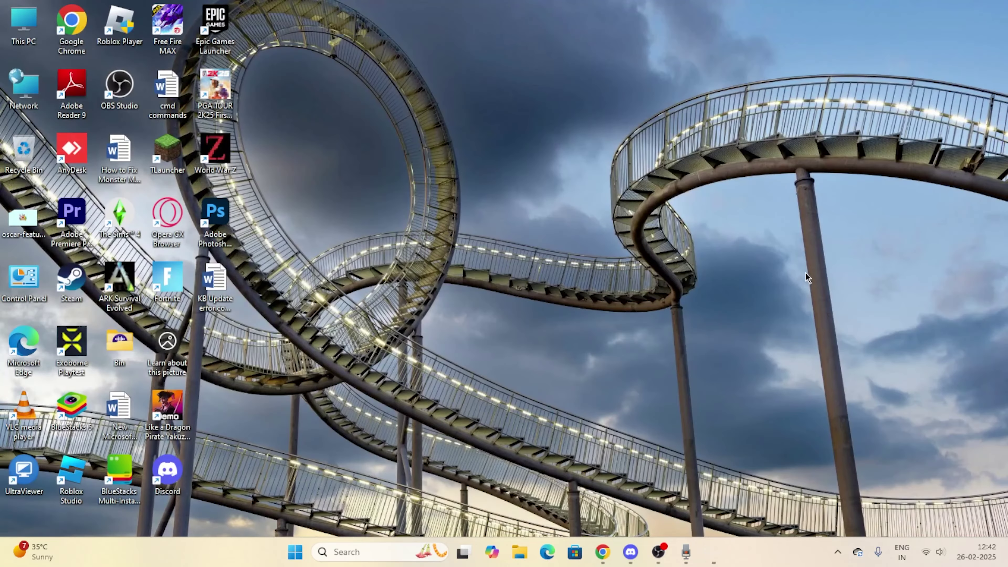
# In File Explorer, delete the Epic Games folder from Program Files (x86) on Local Disk (C:).
pyautogui.click(533, 552)
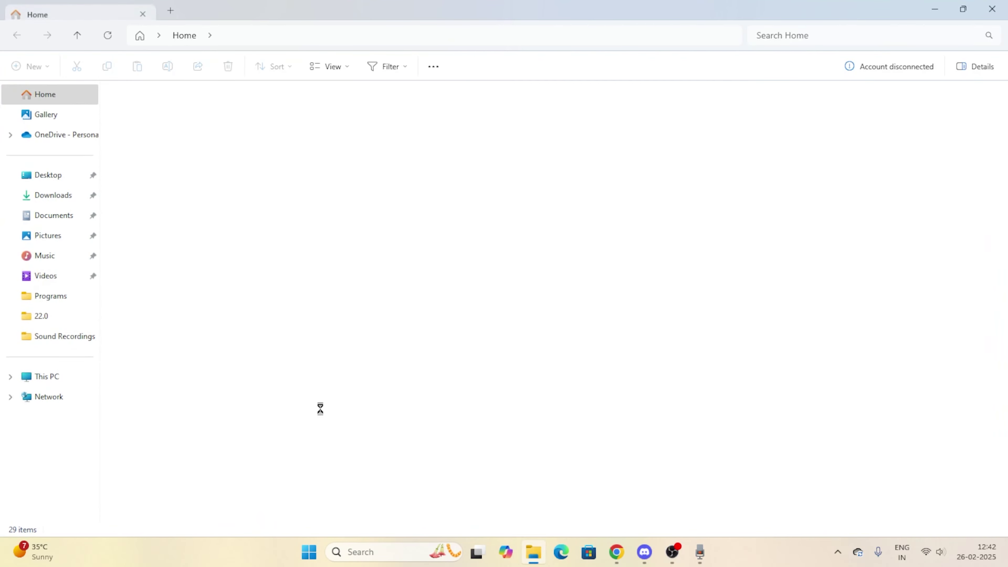
pyautogui.click(56, 378)
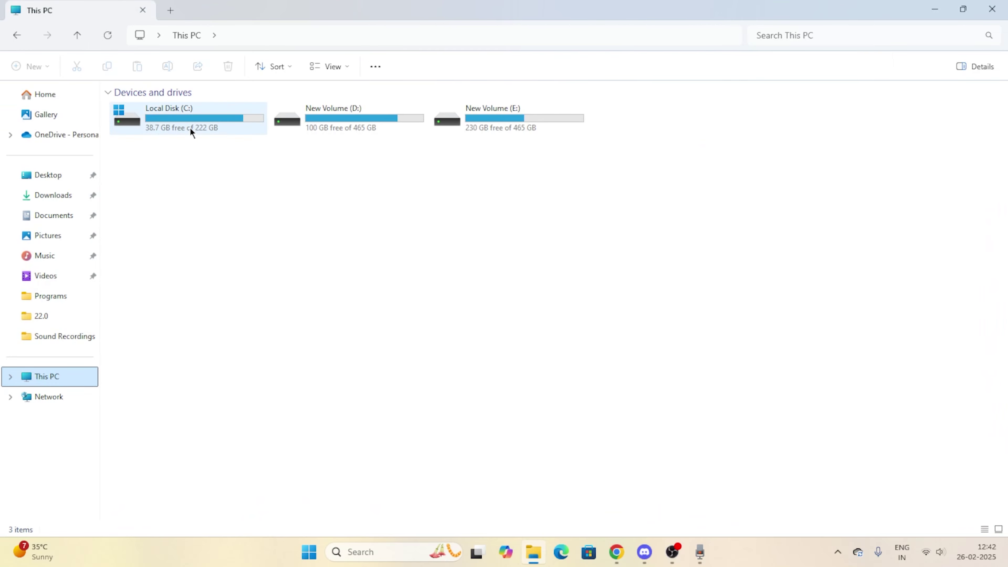
pyautogui.doubleClick(191, 133)
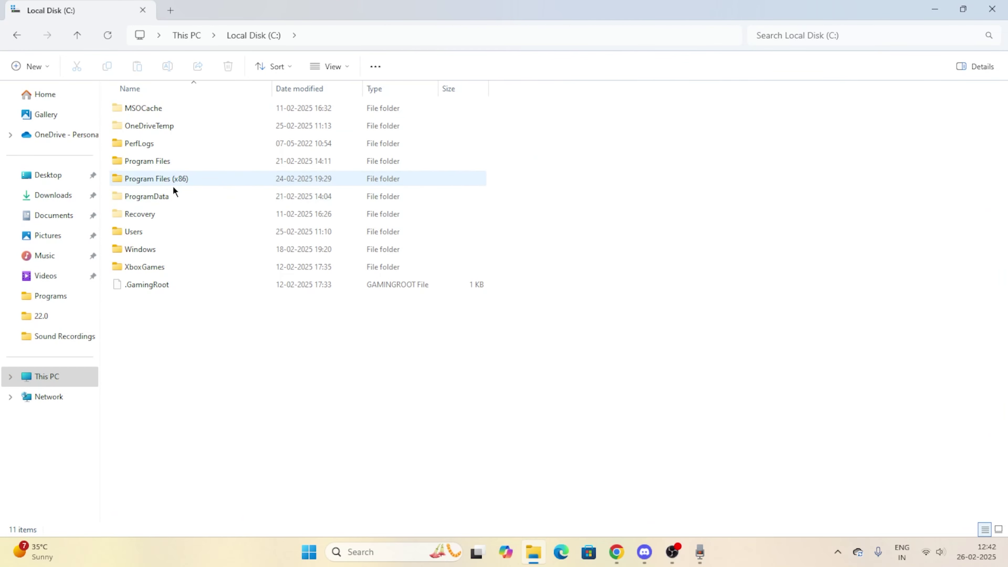
pyautogui.doubleClick(183, 180)
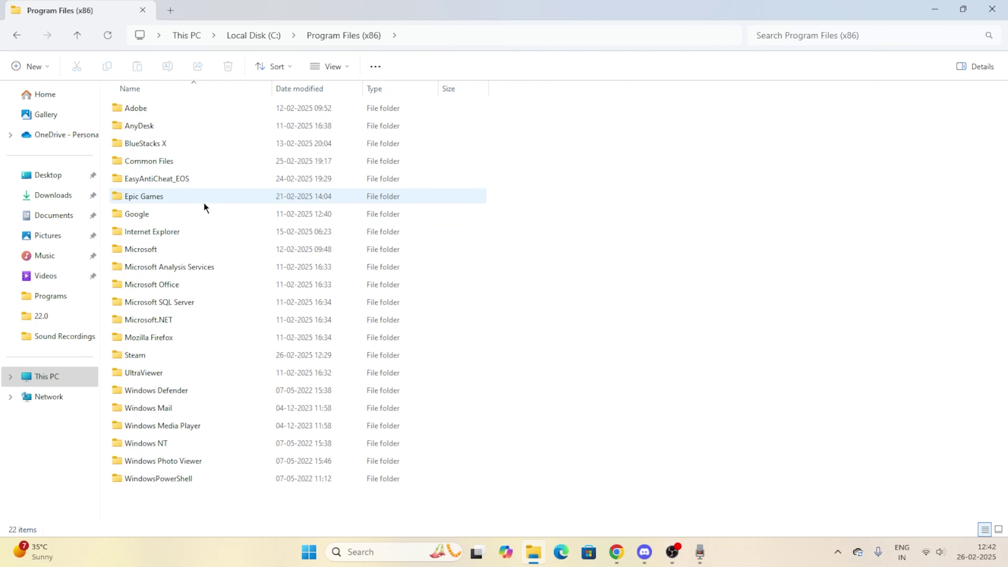
pyautogui.click(158, 198)
pyautogui.rightClick(188, 201)
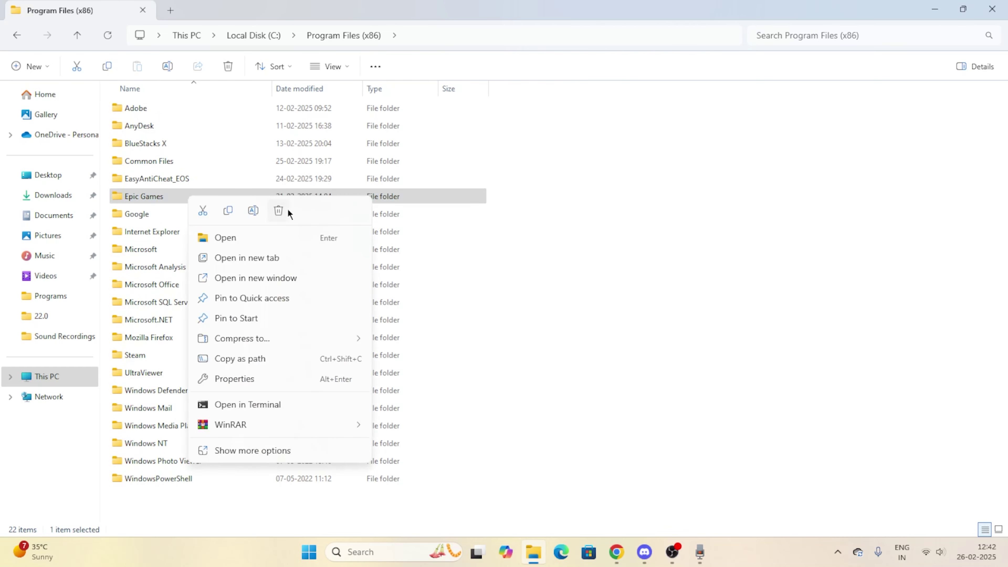
pyautogui.click(278, 211)
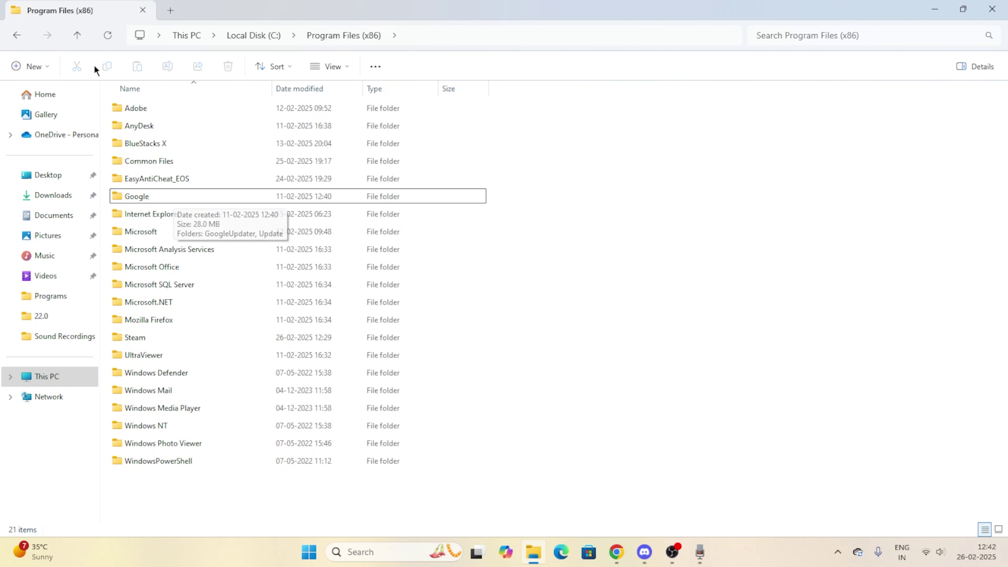
# Permanently delete the Epic Games folder from C:\Program Files and close File Explorer.
pyautogui.click(77, 41)
pyautogui.doubleClick(171, 163)
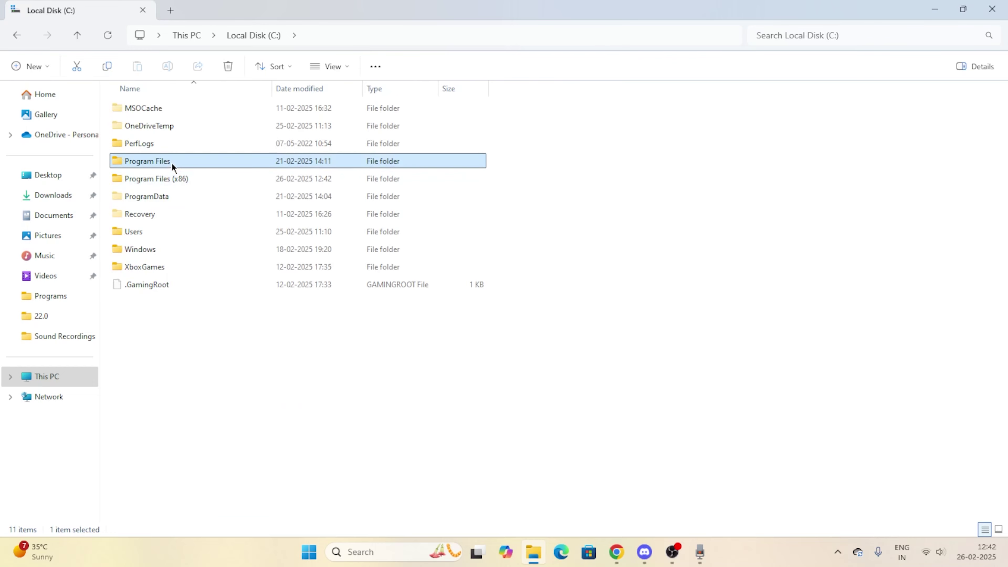
pyautogui.scroll(-1, 183, 257)
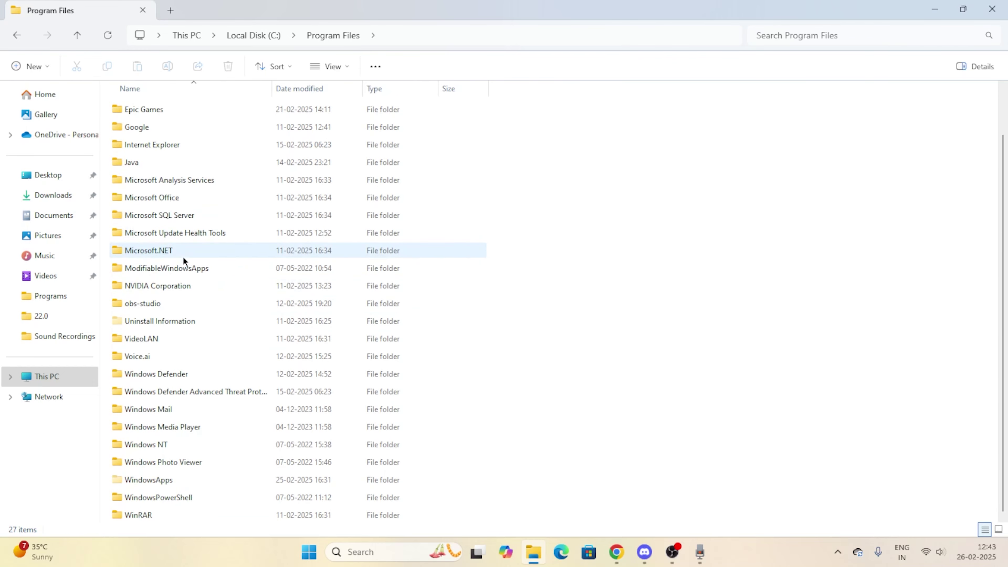
pyautogui.scroll(1, 183, 257)
pyautogui.click(150, 161)
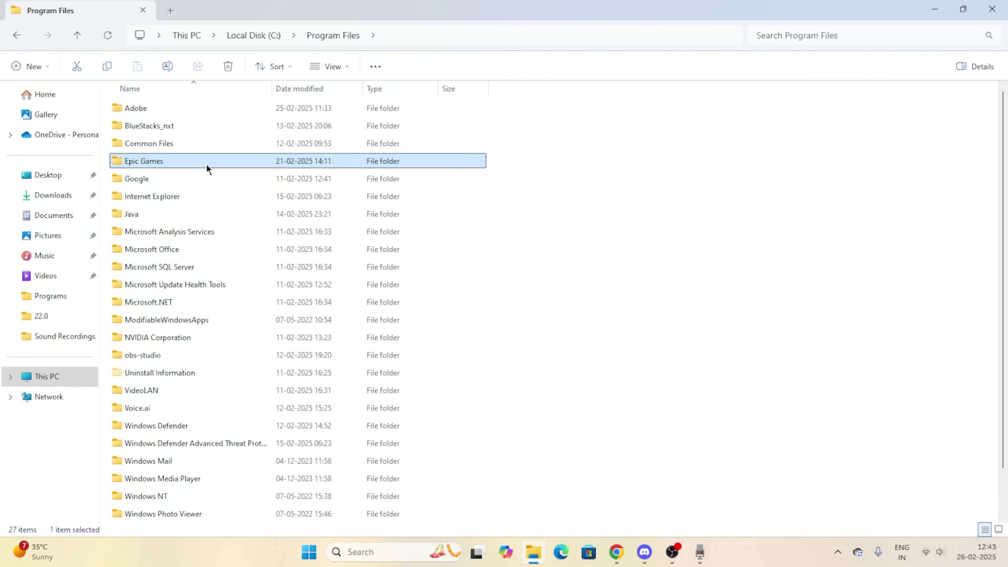
pyautogui.rightClick(206, 164)
pyautogui.click(297, 179)
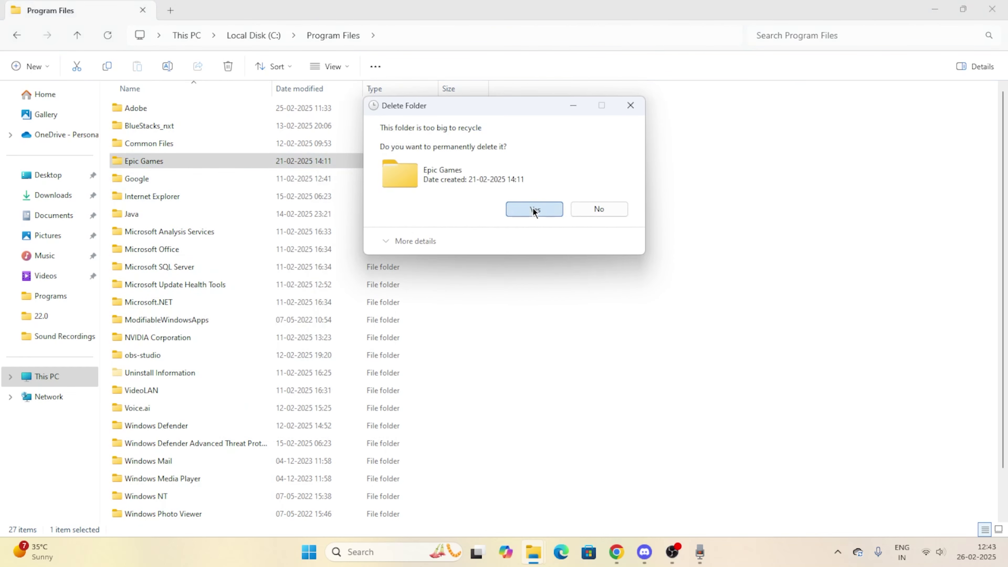
pyautogui.click(520, 210)
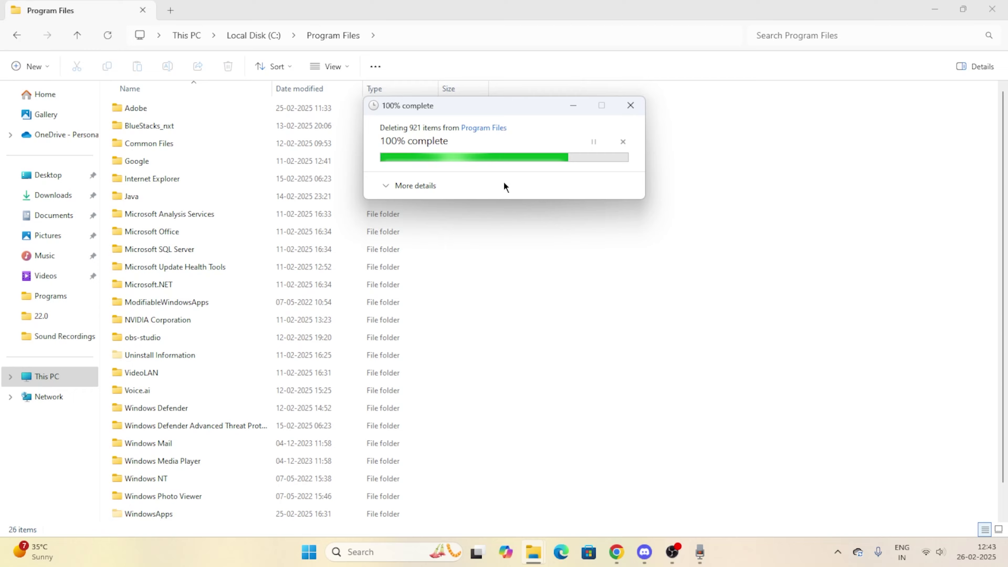
pyautogui.click(992, 8)
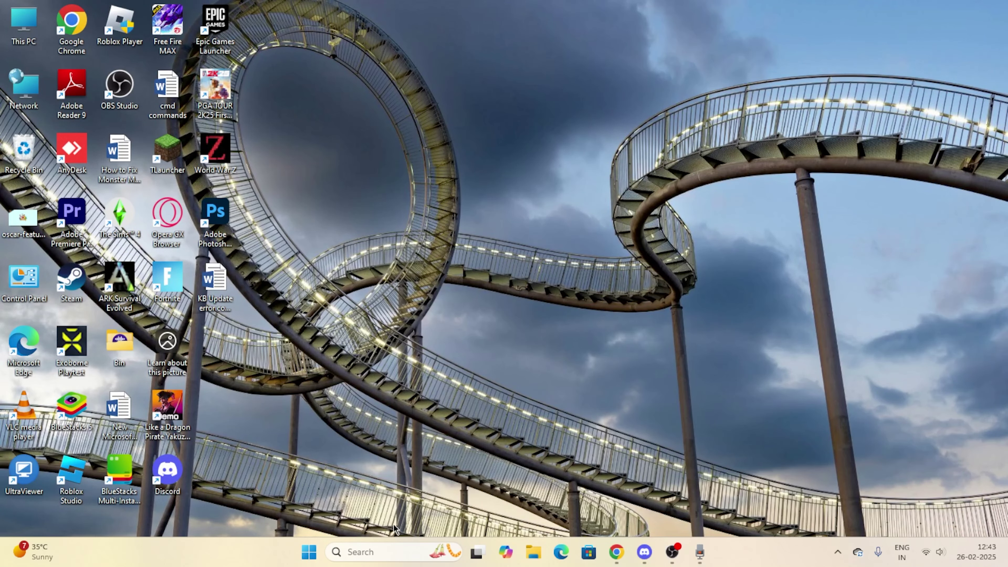
# Open Add or remove programs, search the installed apps for "EPIC", and close Settings.
pyautogui.click(369, 551)
pyautogui.write('ADD')
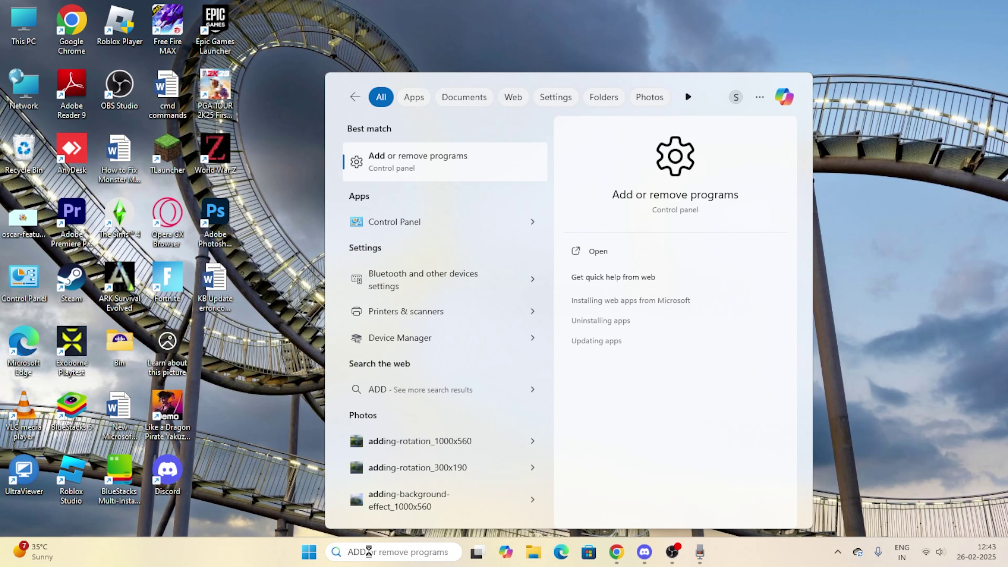
pyautogui.click(433, 180)
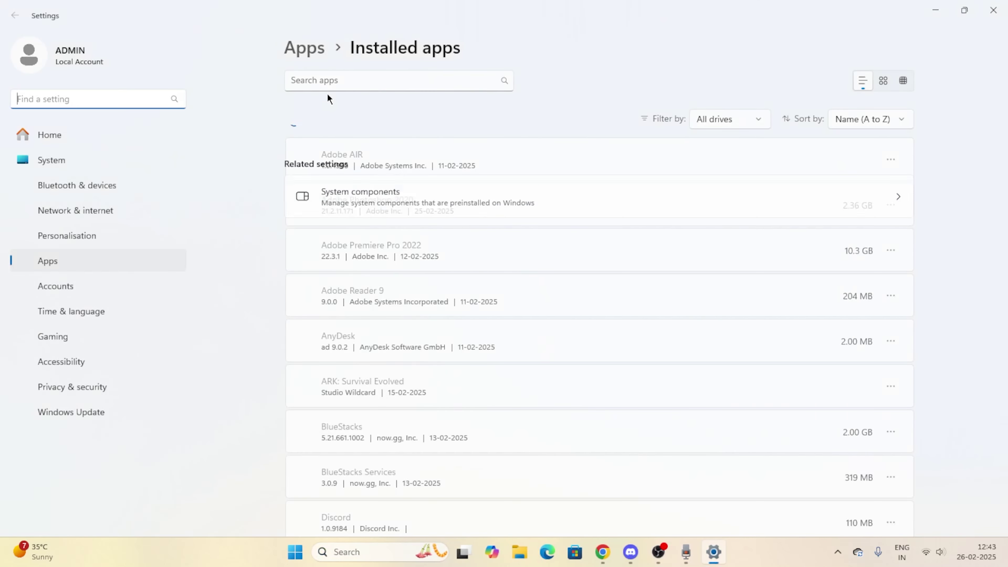
pyautogui.click(353, 76)
pyautogui.write('EPIC')
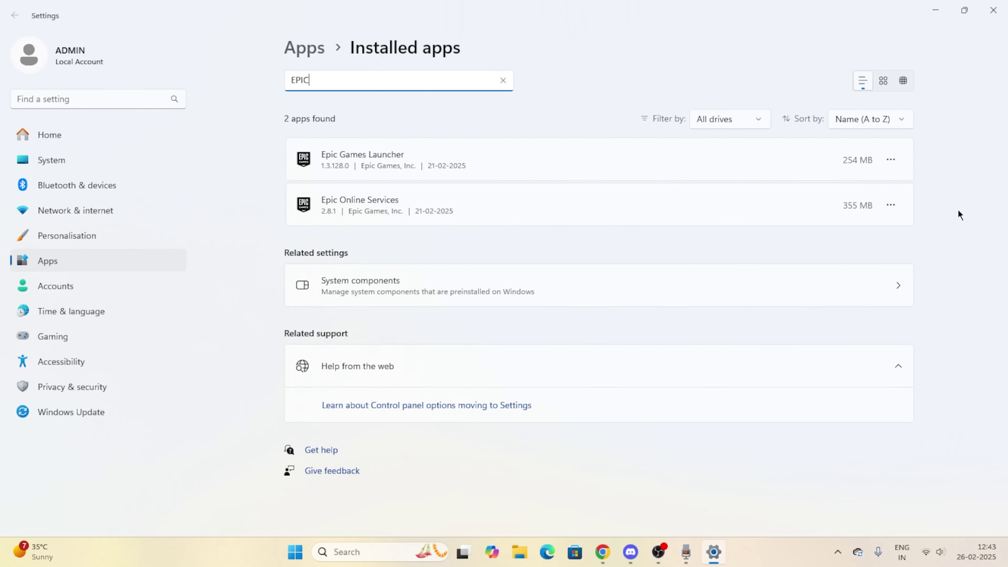
pyautogui.click(994, 10)
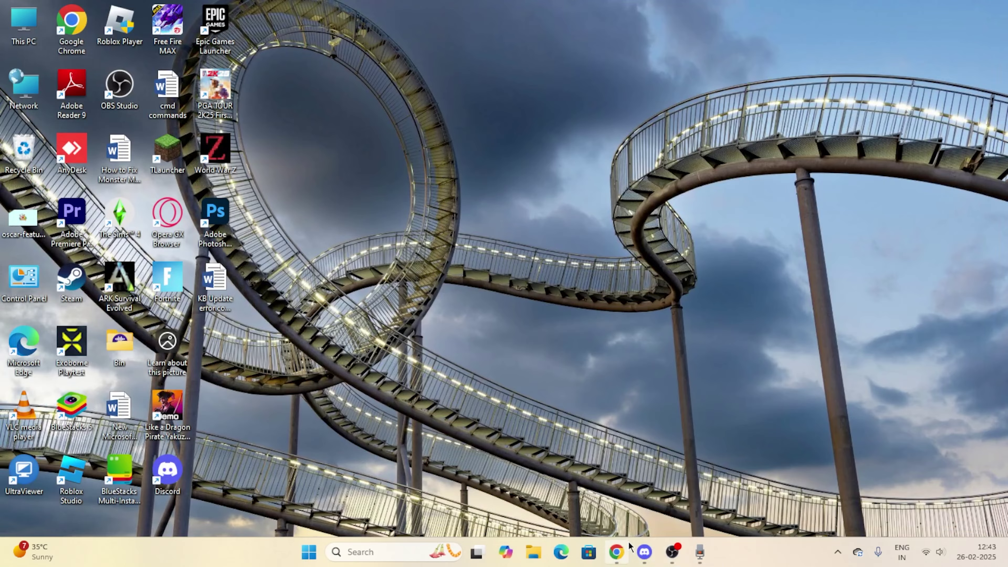
# In a new Chrome tab, search Google for "epic games download" and open the Epic Games Store download page.
pyautogui.click(619, 553)
pyautogui.click(874, 20)
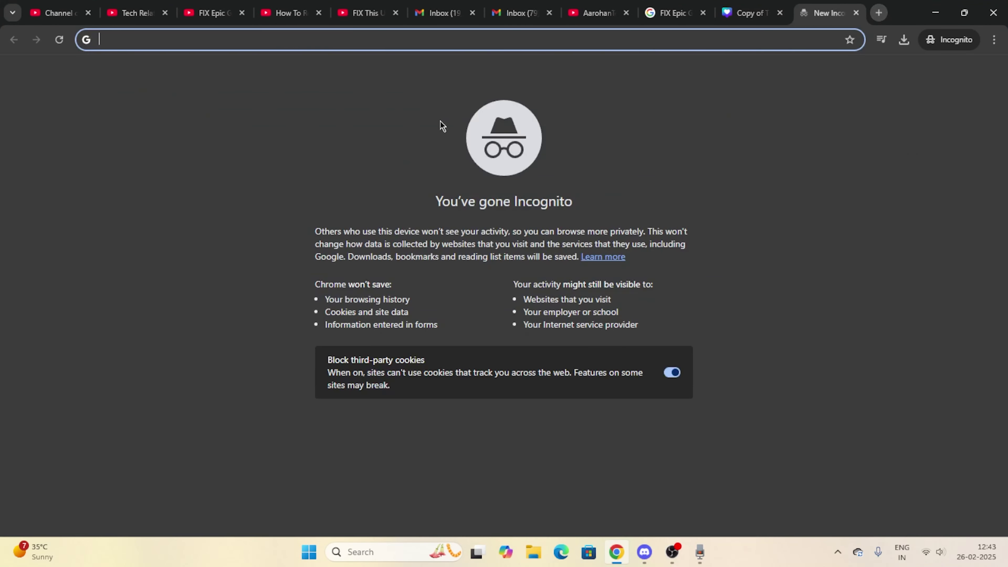
pyautogui.write('GOOGLE')
pyautogui.press('Return')
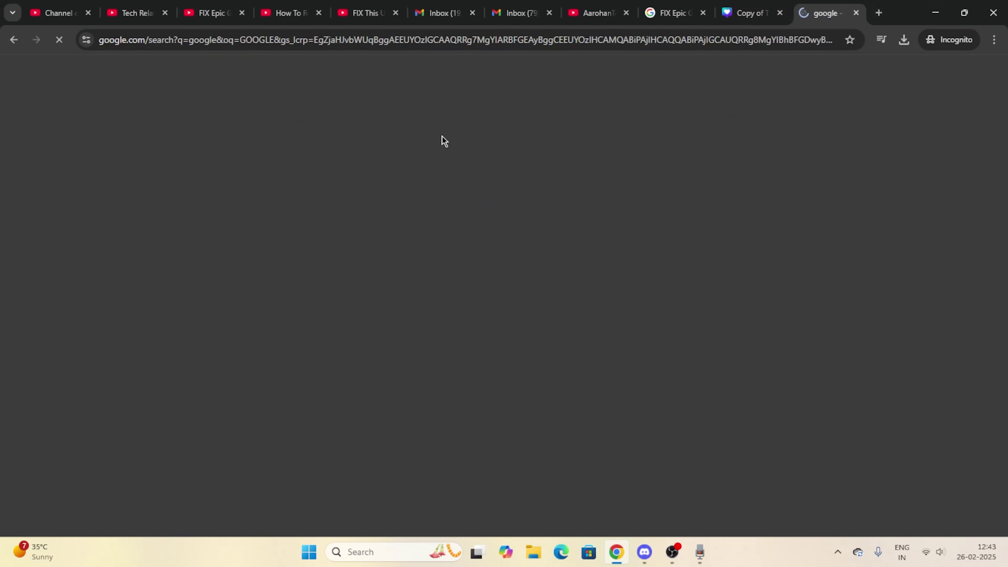
pyautogui.click(185, 190)
pyautogui.write('EPIC GAMES')
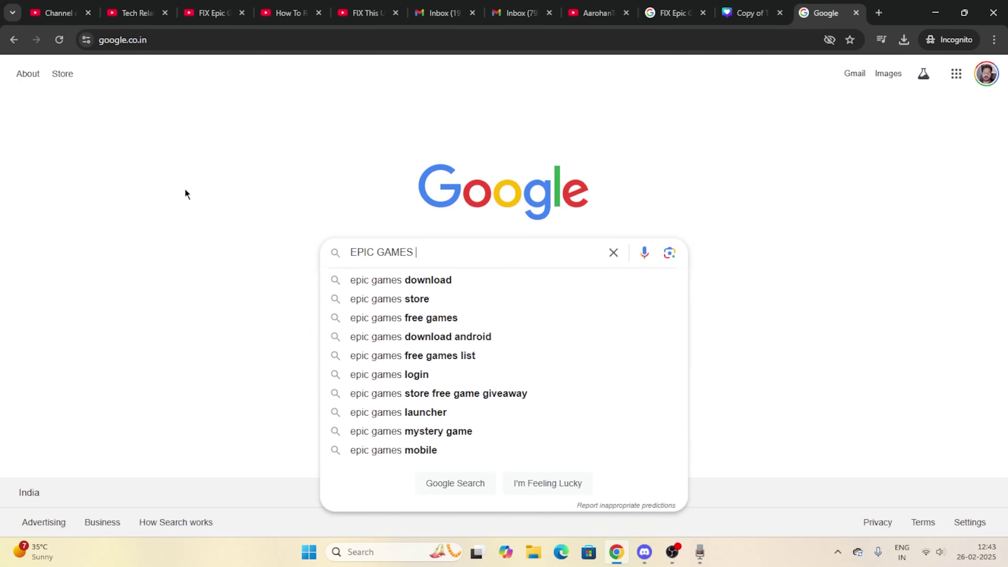
pyautogui.press('Down')
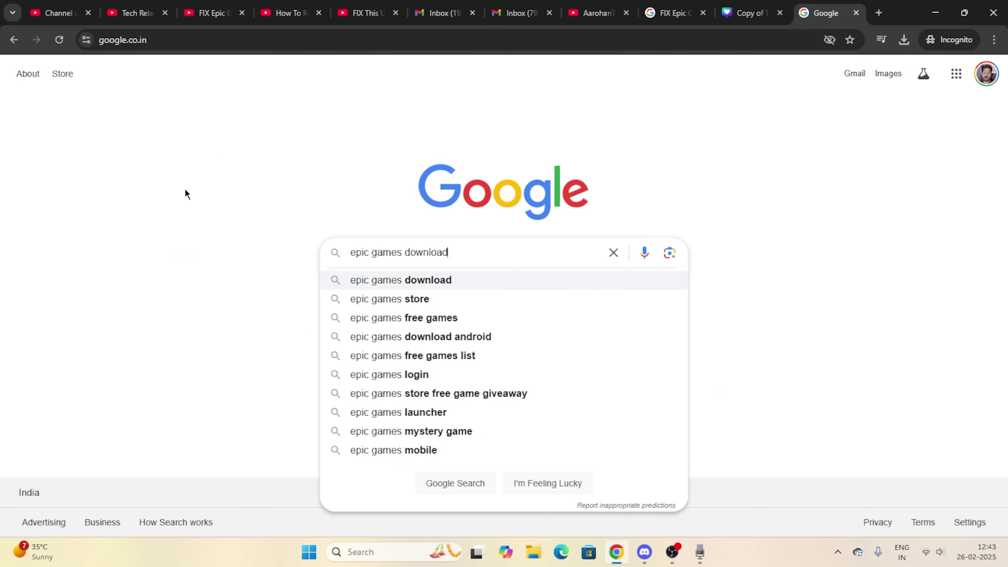
pyautogui.press('Return')
pyautogui.click(185, 190)
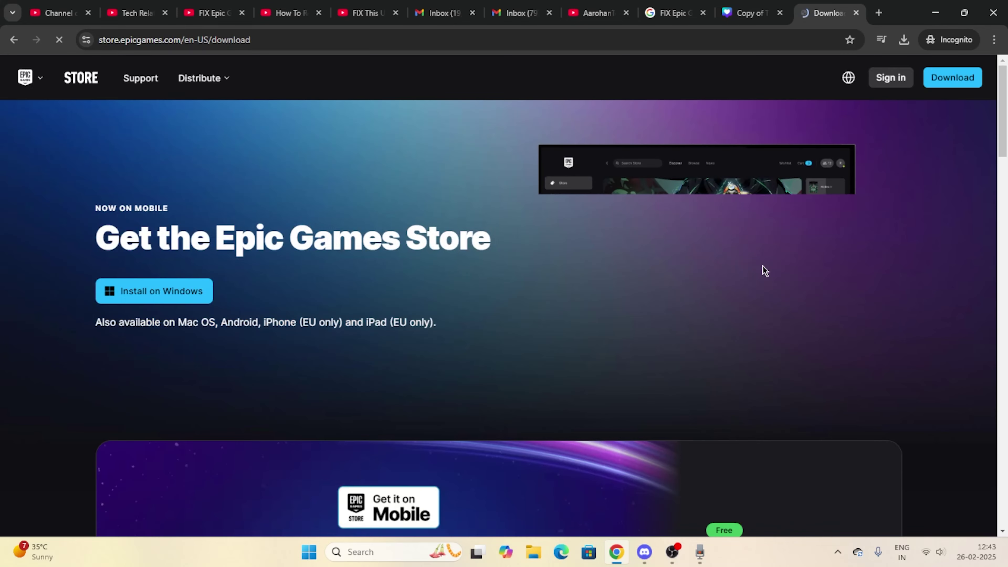
# Save the Windows installer EpicInstaller-18.0.0 to the Downloads folder and show the recent download history.
pyautogui.click(155, 295)
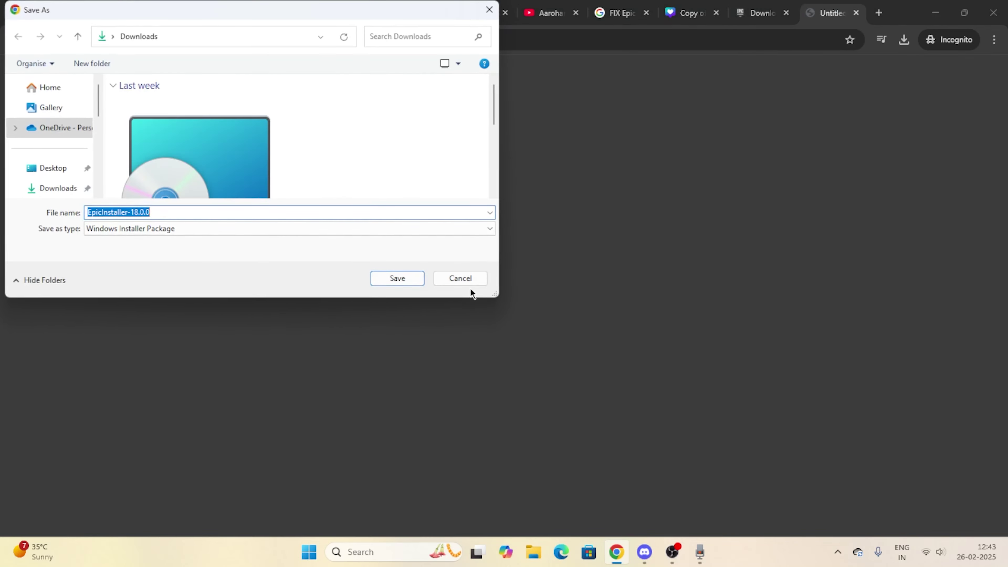
pyautogui.click(390, 282)
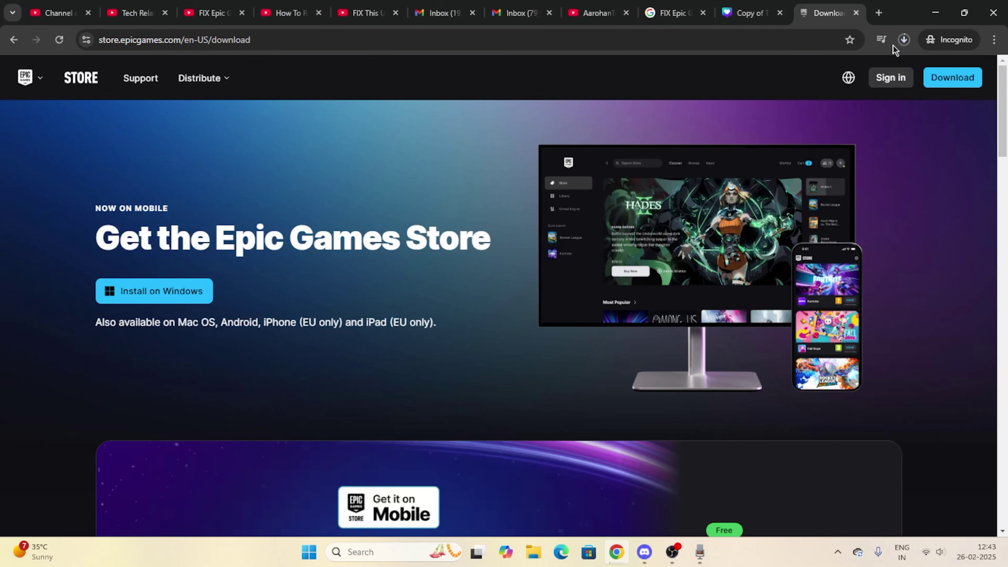
pyautogui.click(904, 39)
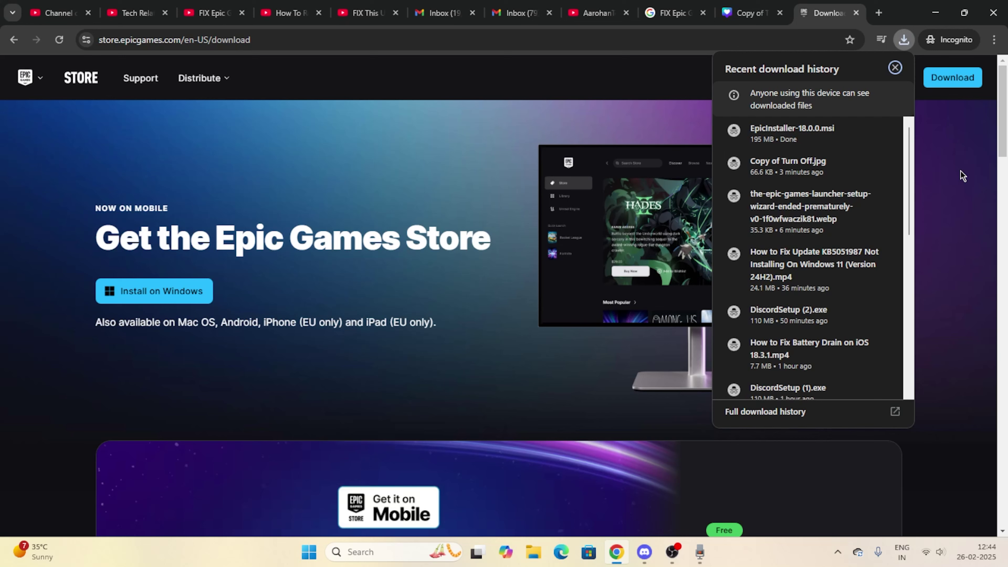
# Show EpicInstaller-18.0.0 in the Downloads folder, run it, and minimize File Explorer and Chrome.
pyautogui.click(865, 133)
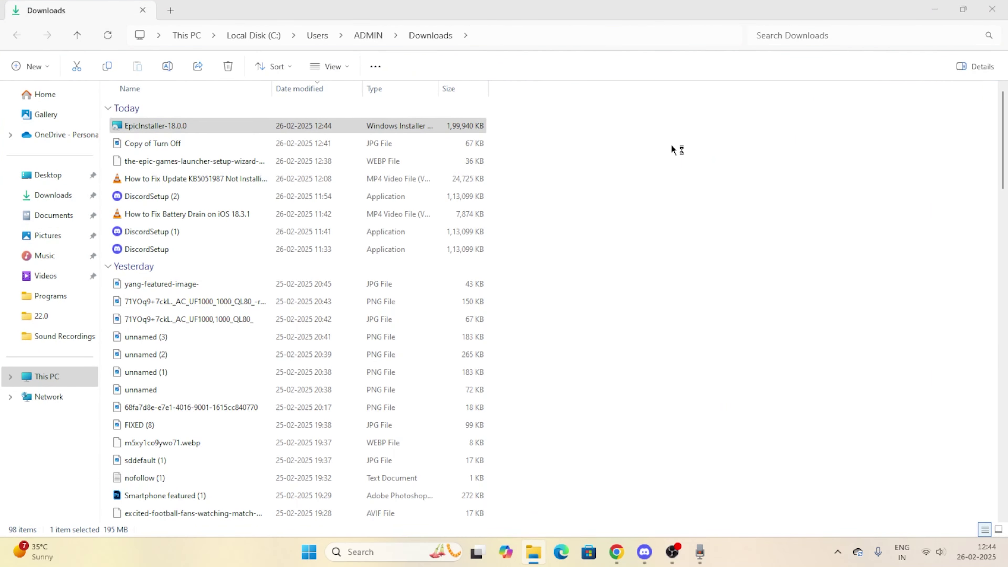
pyautogui.click(936, 10)
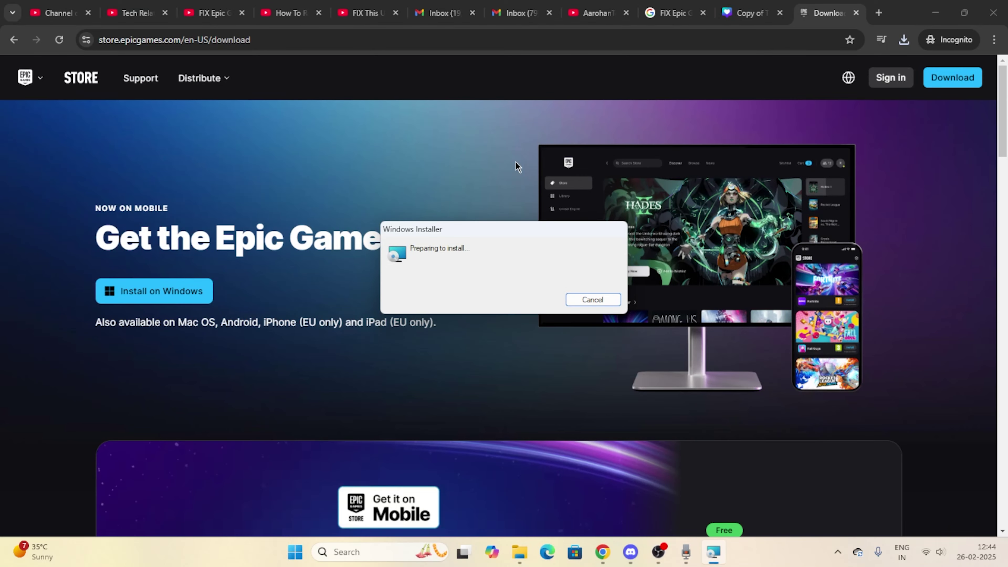
pyautogui.click(936, 13)
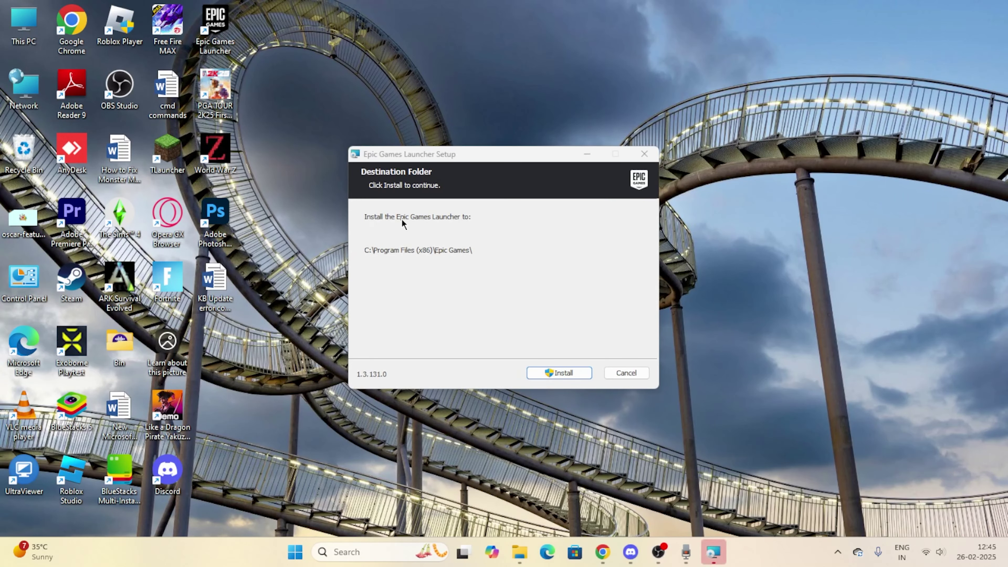
# Start installing the Epic Games Launcher to C:\Program Files (x86)\Epic Games\ and minimize the setup window.
pyautogui.click(554, 374)
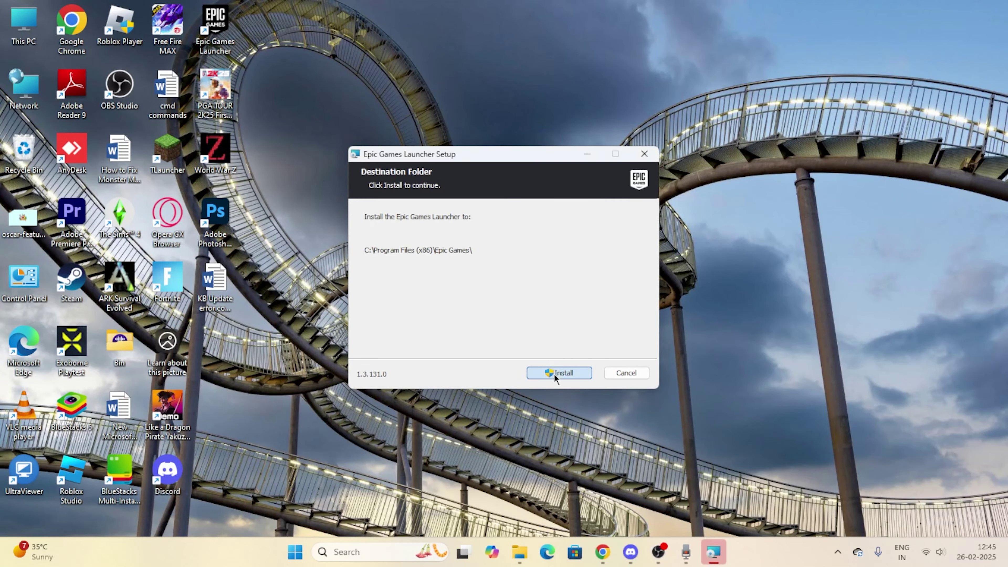
pyautogui.click(555, 374)
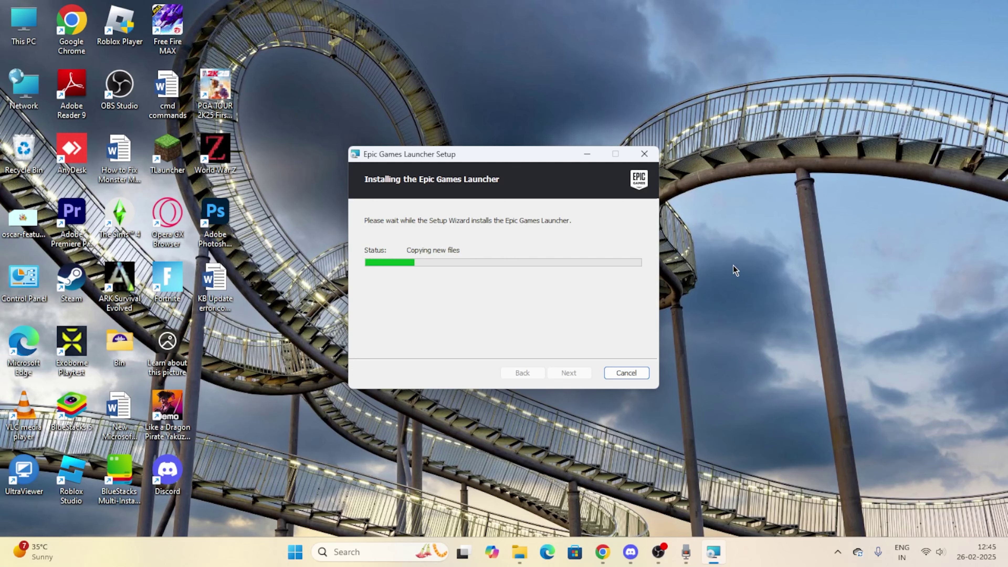
pyautogui.click(589, 156)
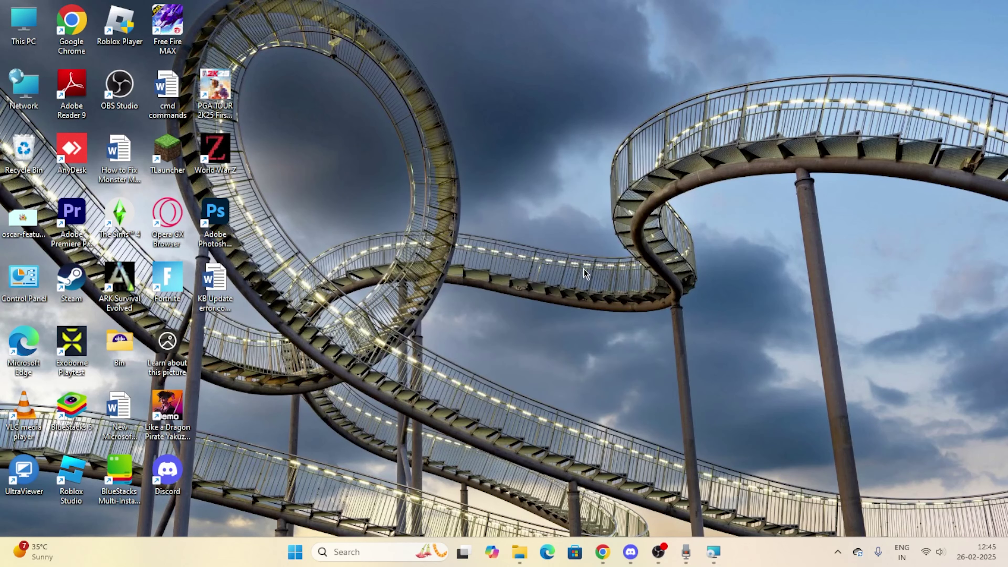